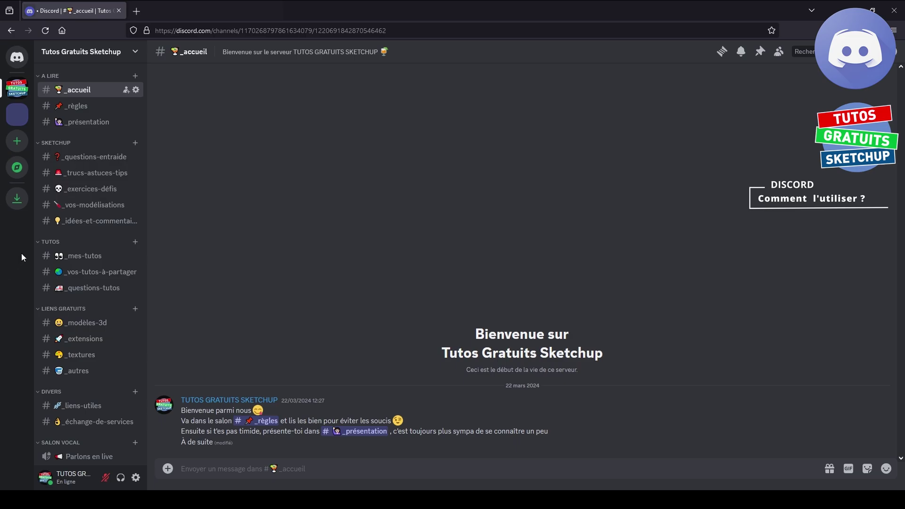
Browse the server-creation and upload options, then clear the draft message in _accueil
click(17, 144)
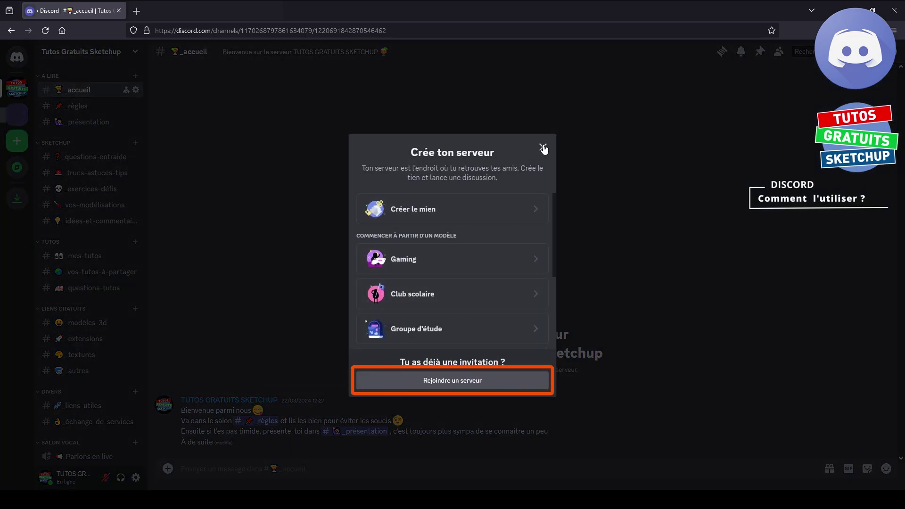
click(543, 147)
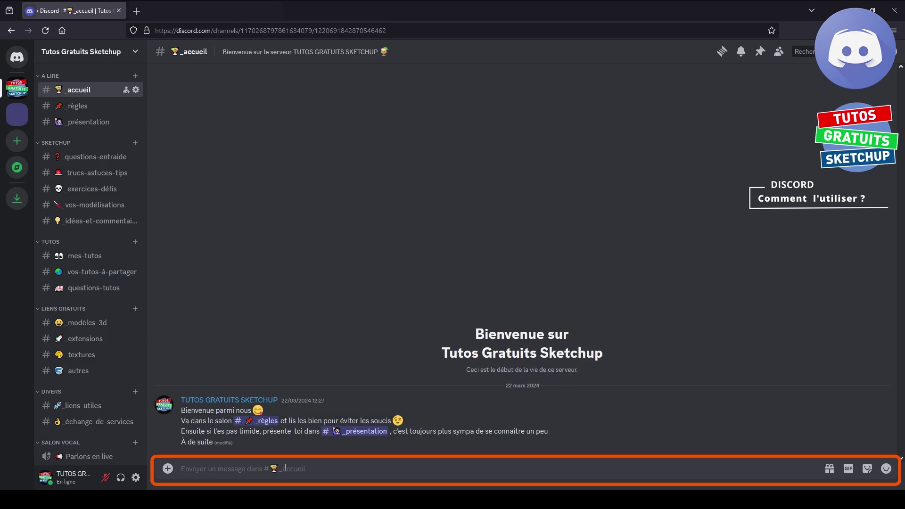
text(wdf)
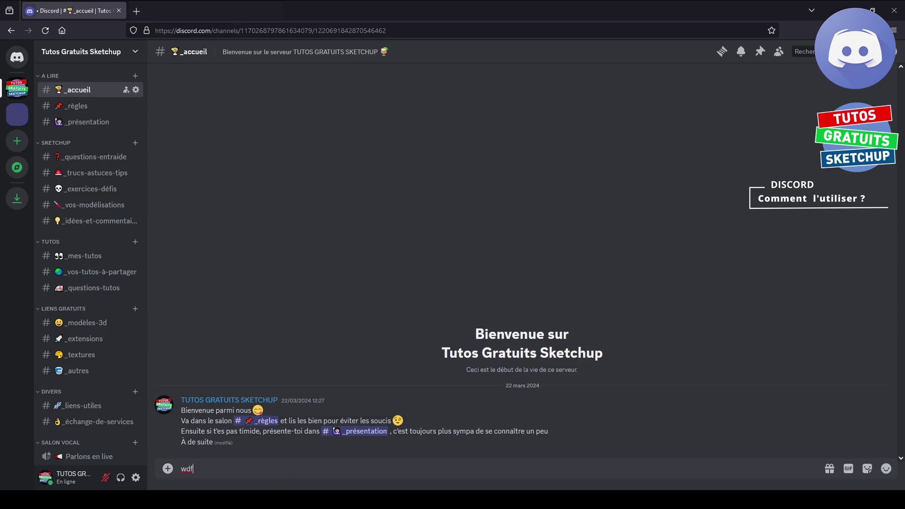
text(hxk)
click(167, 468)
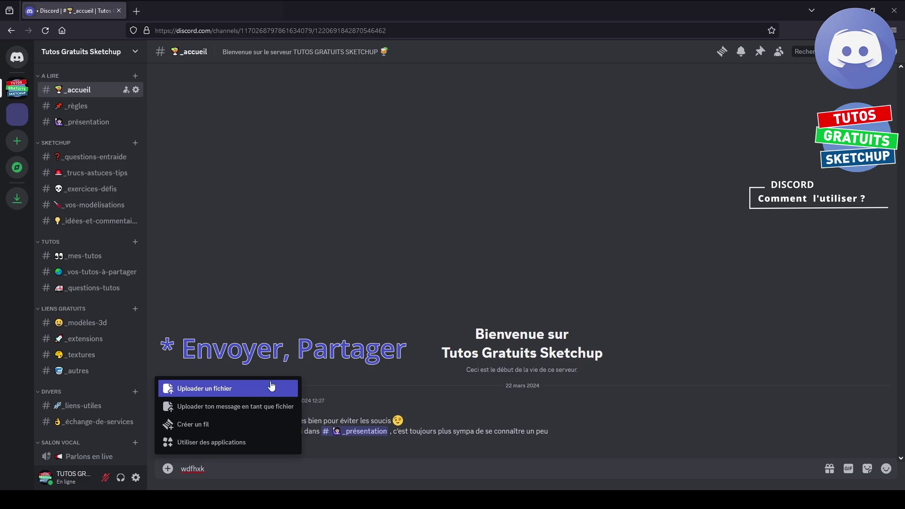
click(329, 456)
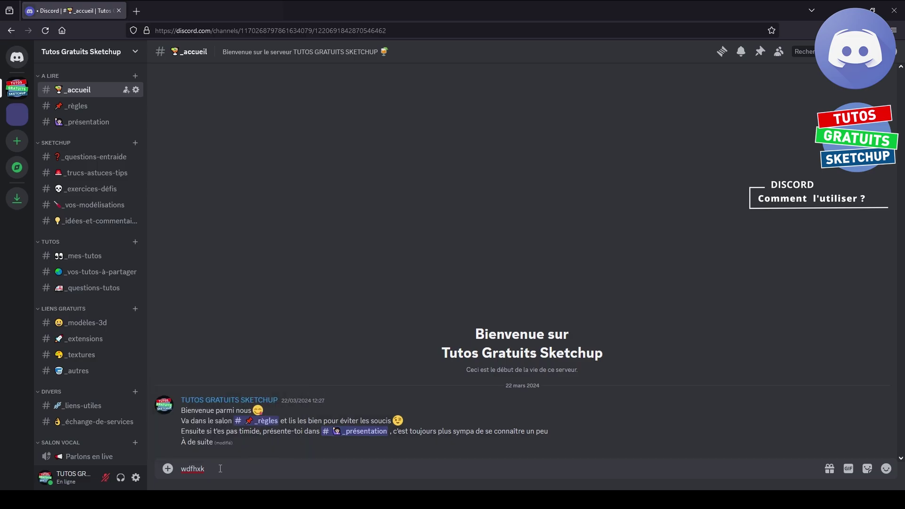
key(ctrl+a)
key(BackSpace)
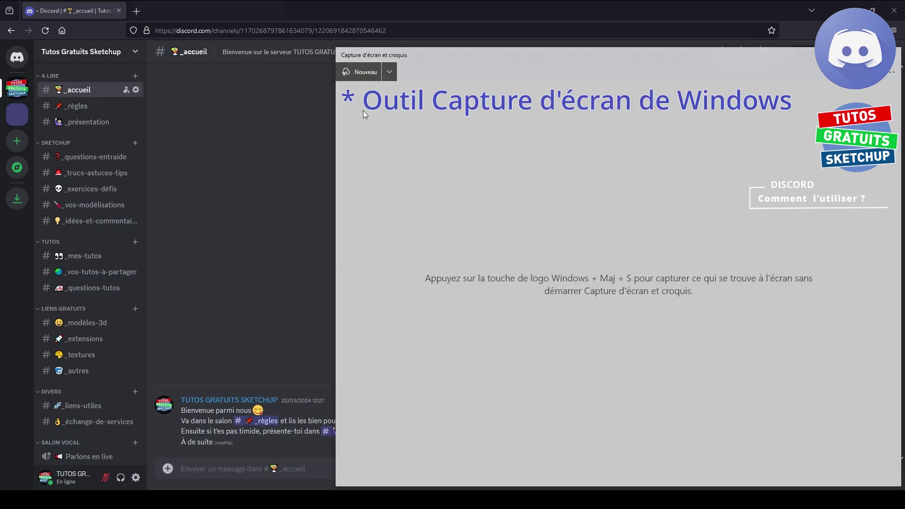
Snip the channel list from TUTOS to DIVERS and paste it into the message as image.png
click(367, 73)
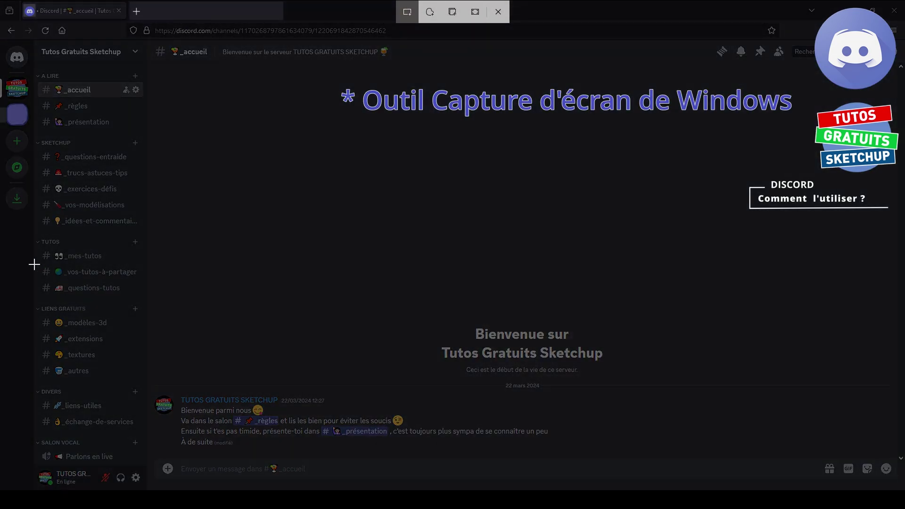
drag(38, 248, 133, 394)
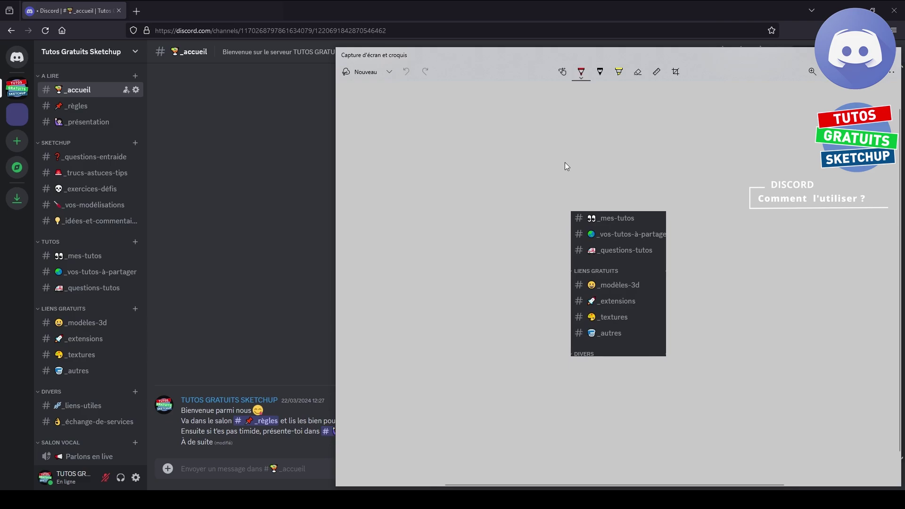
click(895, 54)
key(ctrl+v)
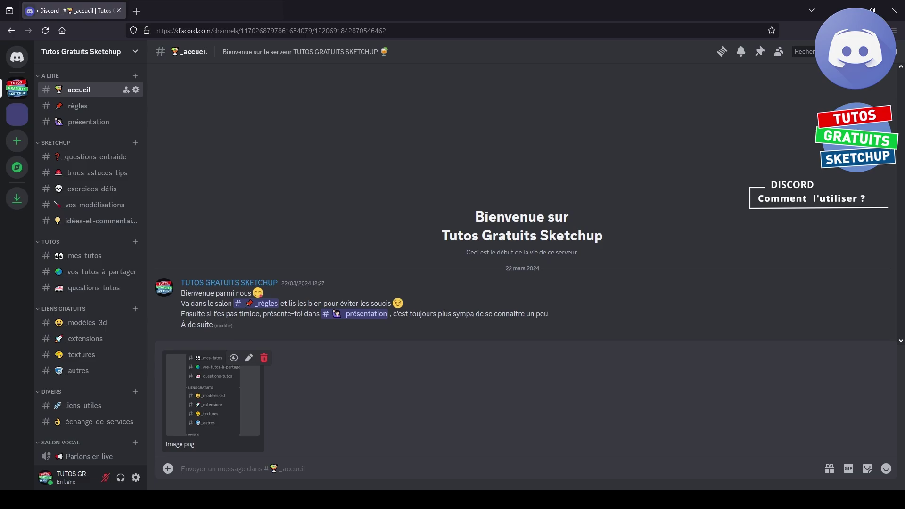
Send the screenshot with test text in _accueil, then start and cancel an edit
text(sdgjsdmglqjg)
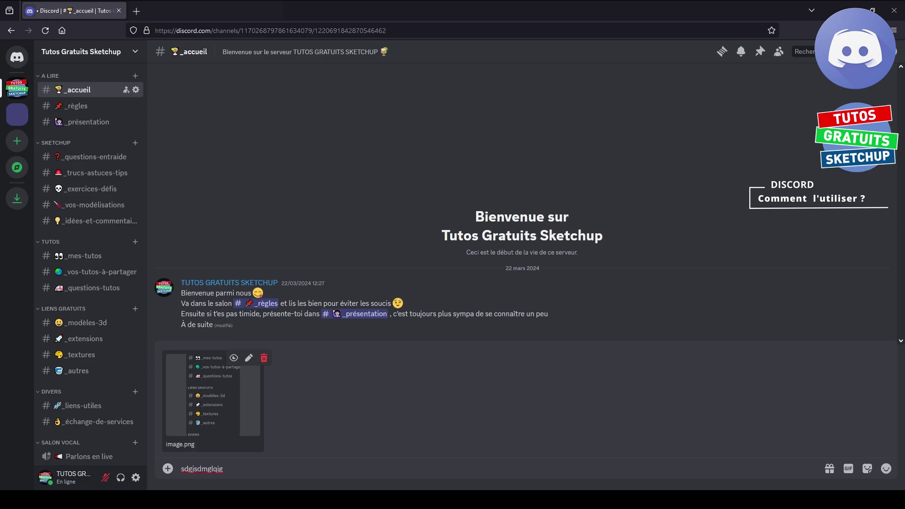
key(Return)
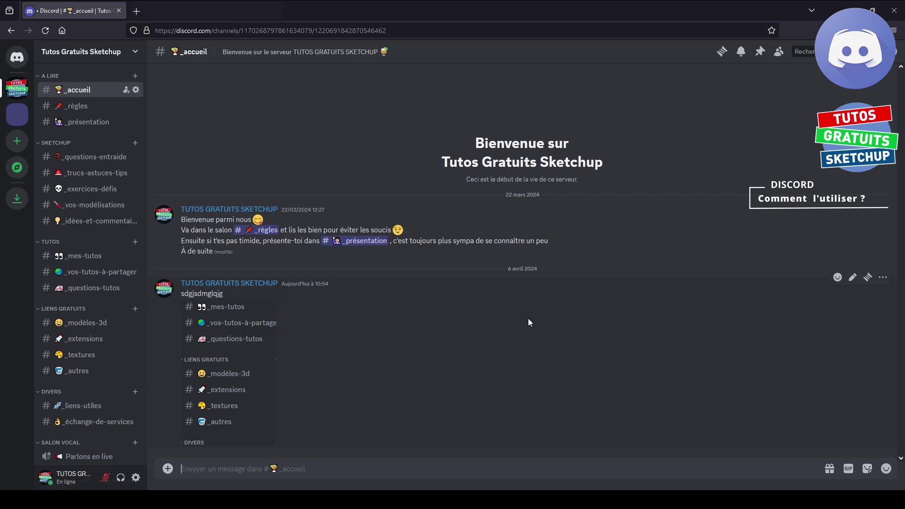
click(853, 277)
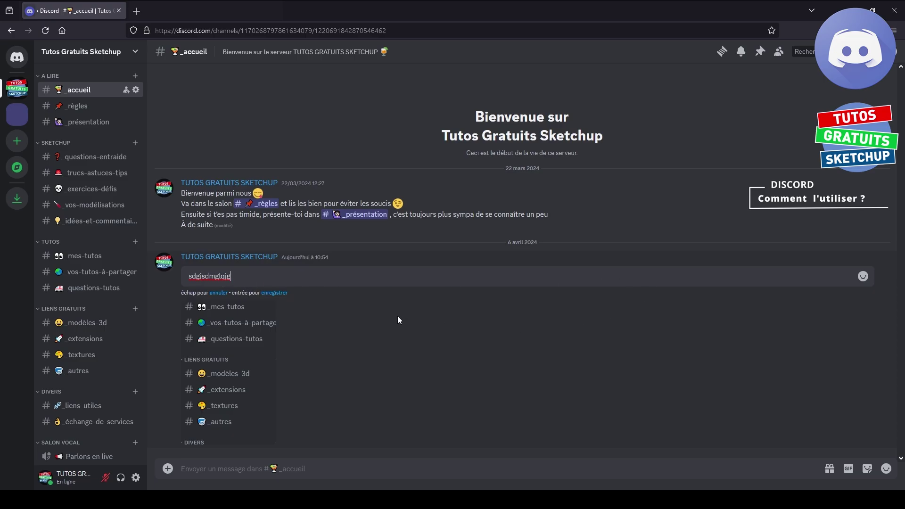
key(Escape)
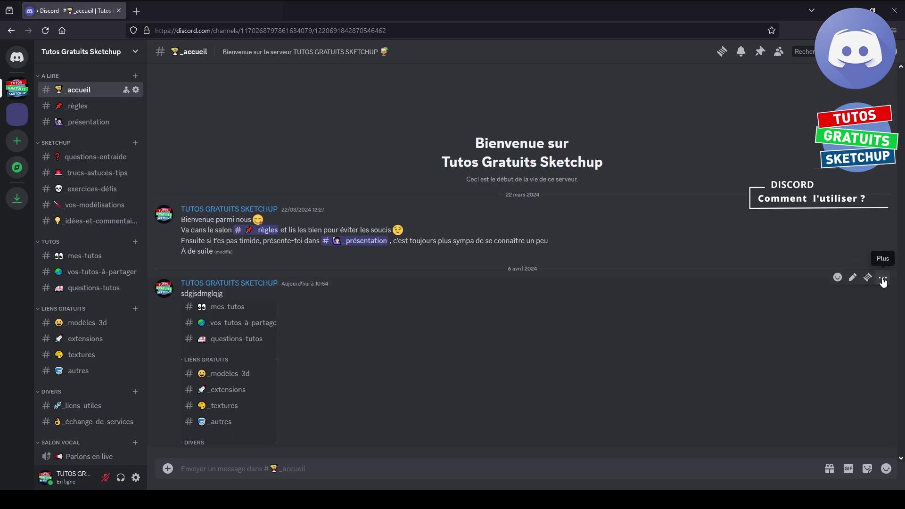
Delete the posted screenshot message
click(883, 277)
click(818, 467)
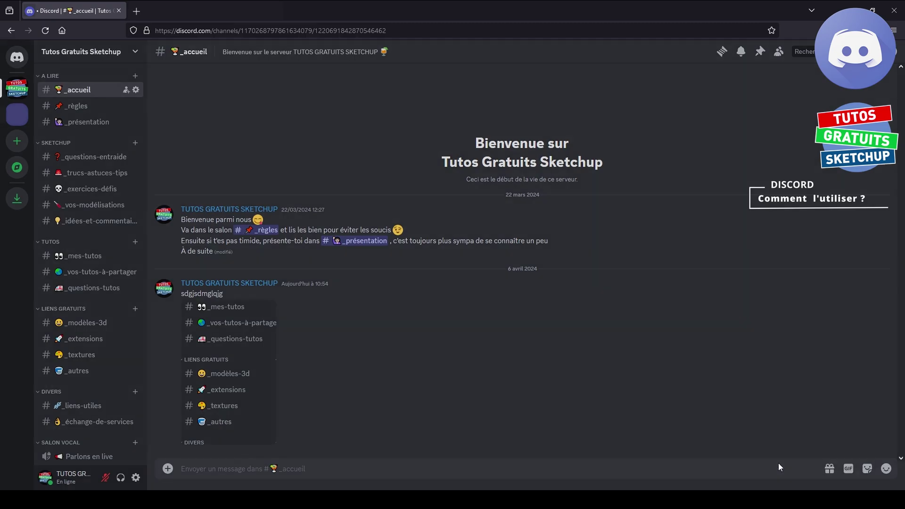
click(521, 401)
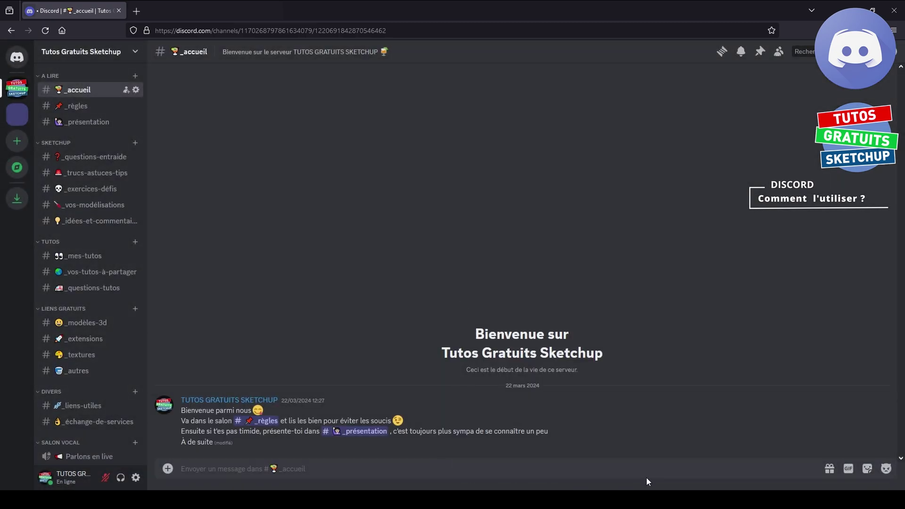
Post the SpongeBob D'ACCORD GIF in _accueil
click(848, 468)
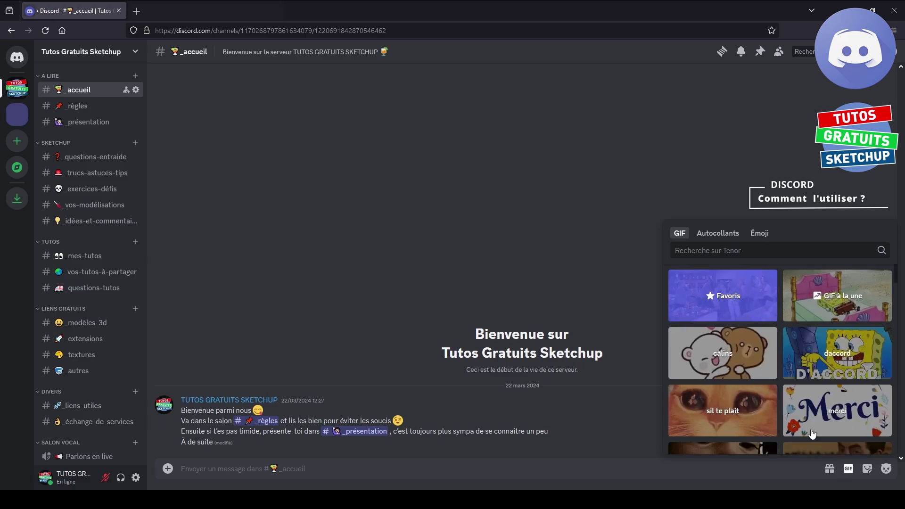
click(812, 354)
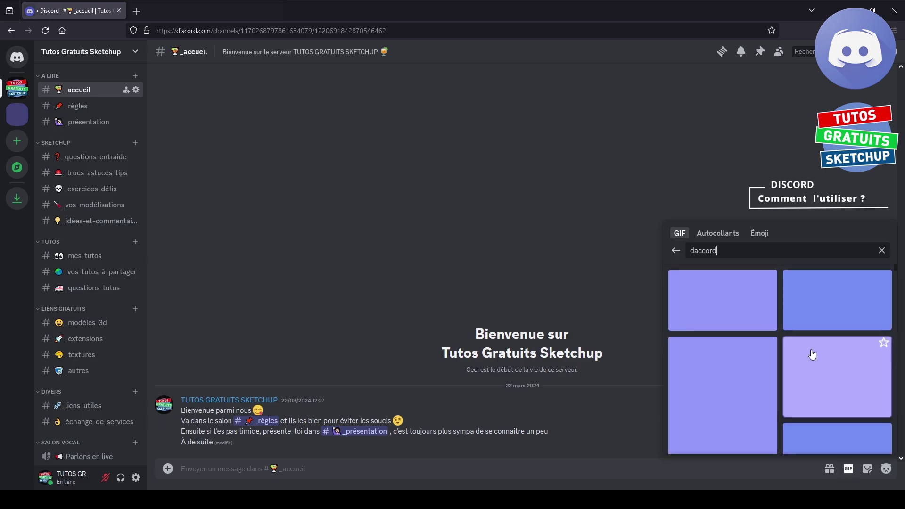
click(714, 301)
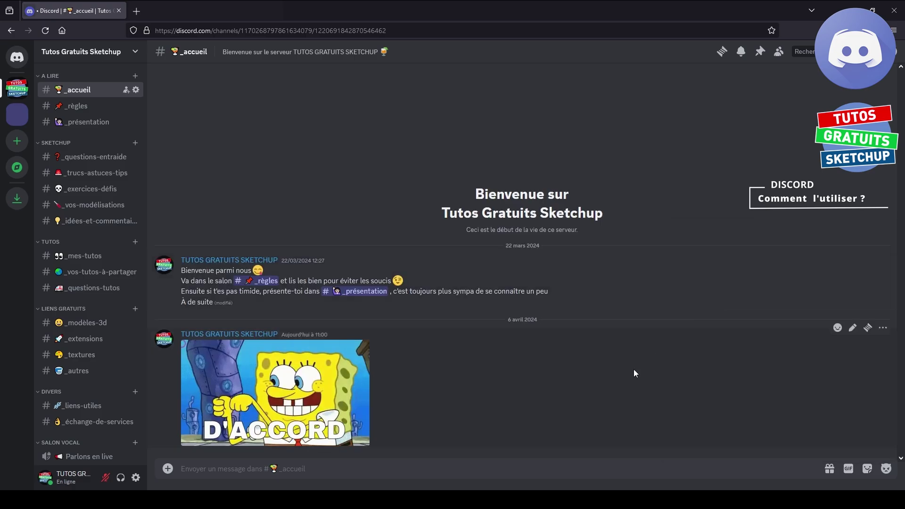
Send a 👌 emoji message and add a 👌 reaction to the welcome message
click(886, 468)
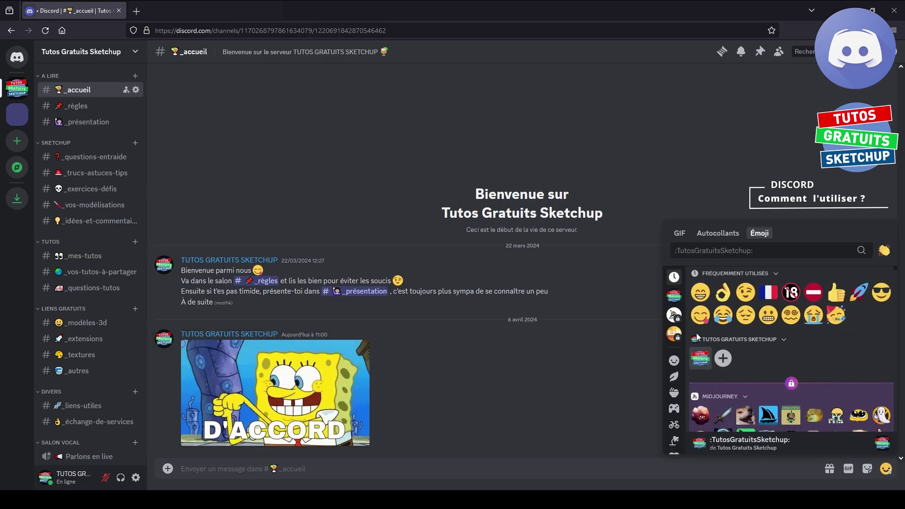
click(722, 292)
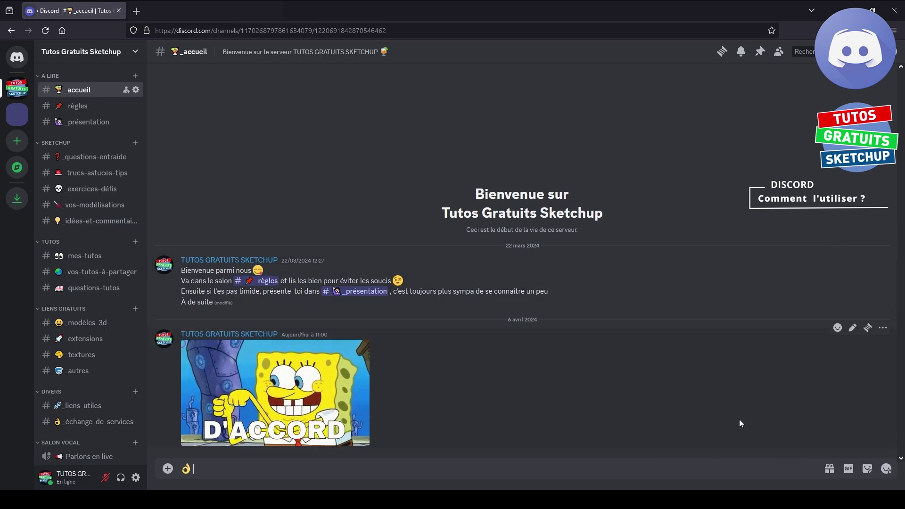
key(Return)
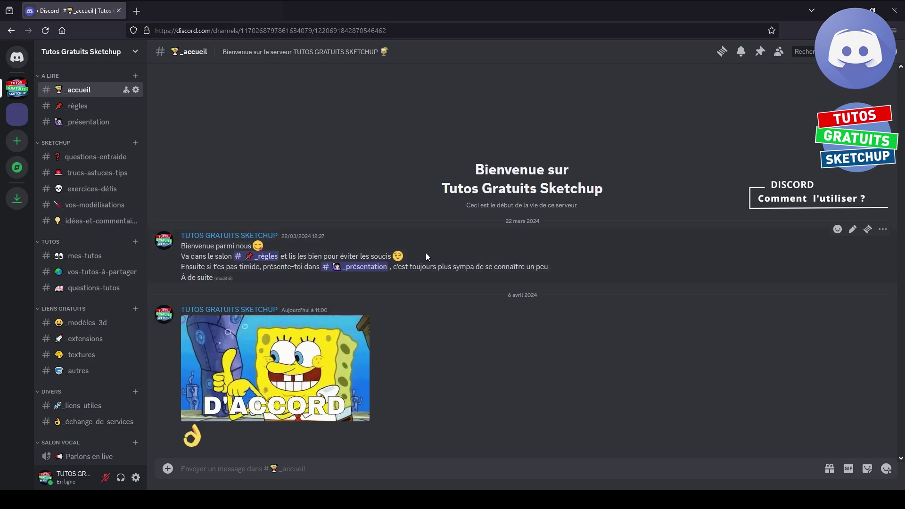
click(839, 230)
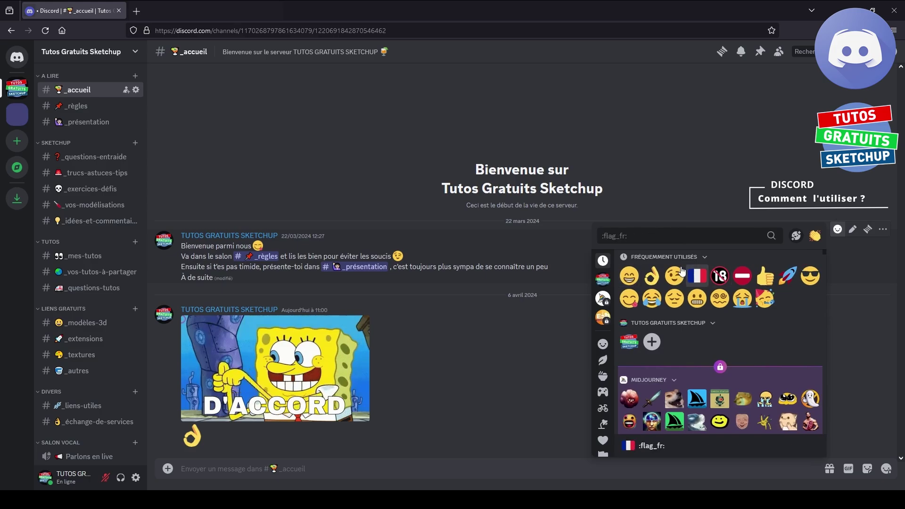
click(651, 275)
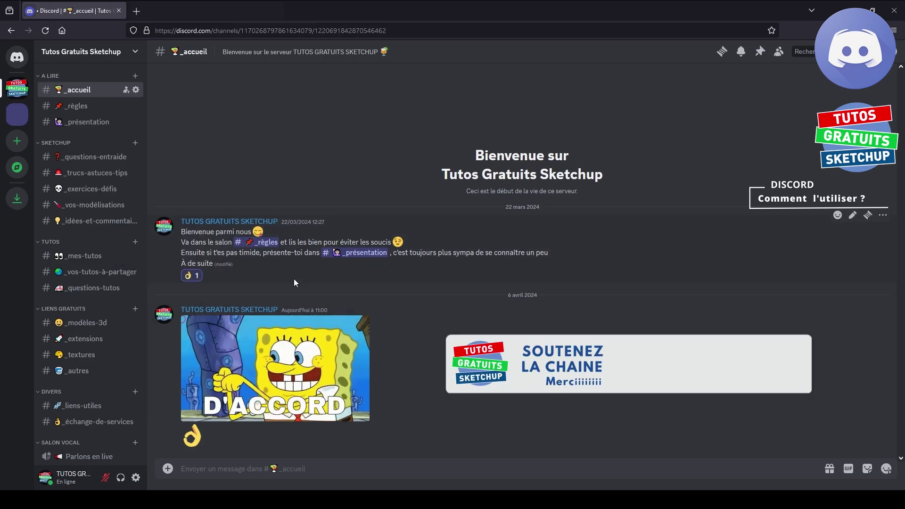
Remove the 👌 reaction from the welcome message and delete the SpongeBob GIF message
click(191, 275)
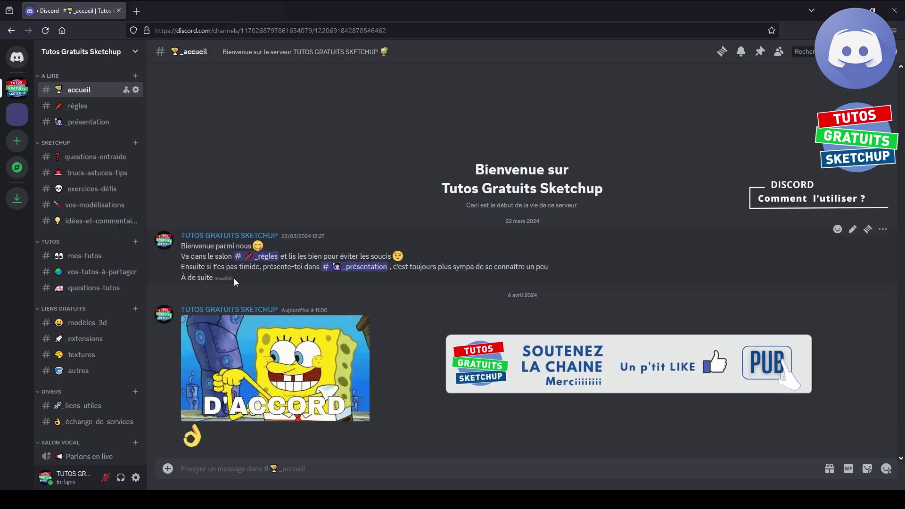
mouse_move(600, 322)
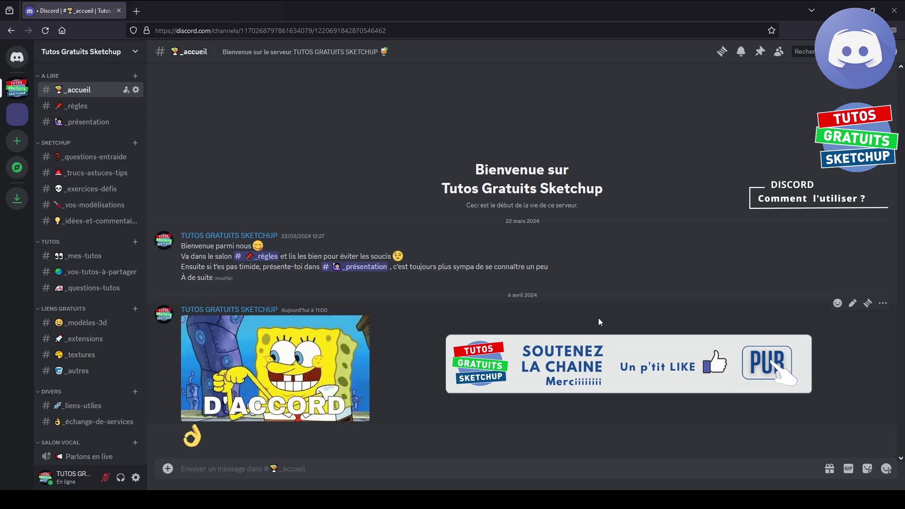
click(883, 303)
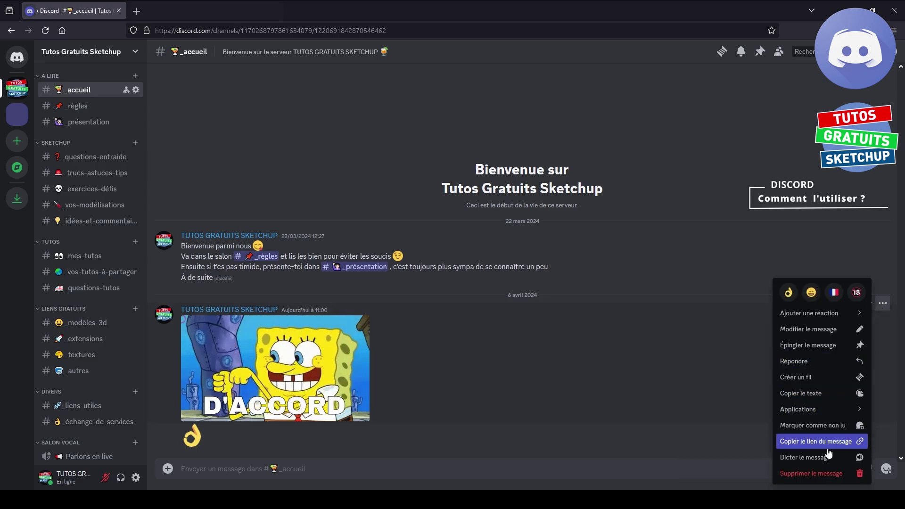
click(810, 473)
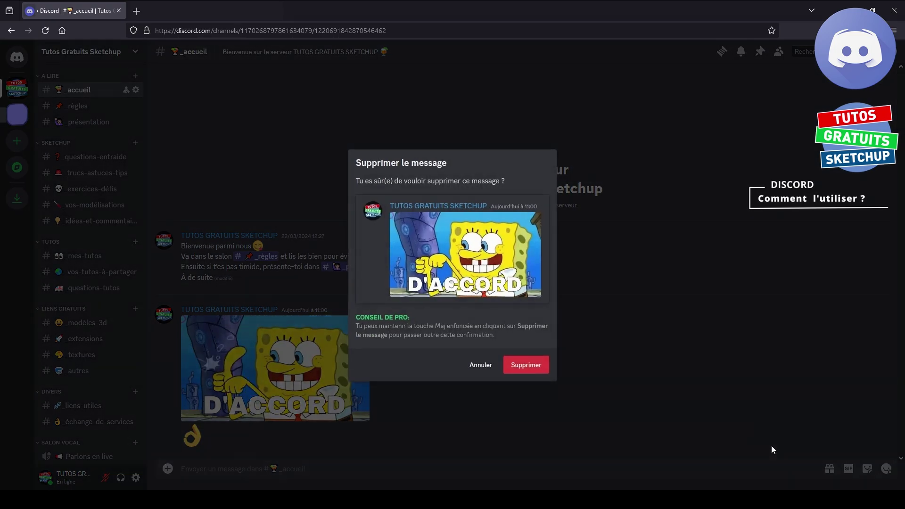
click(530, 366)
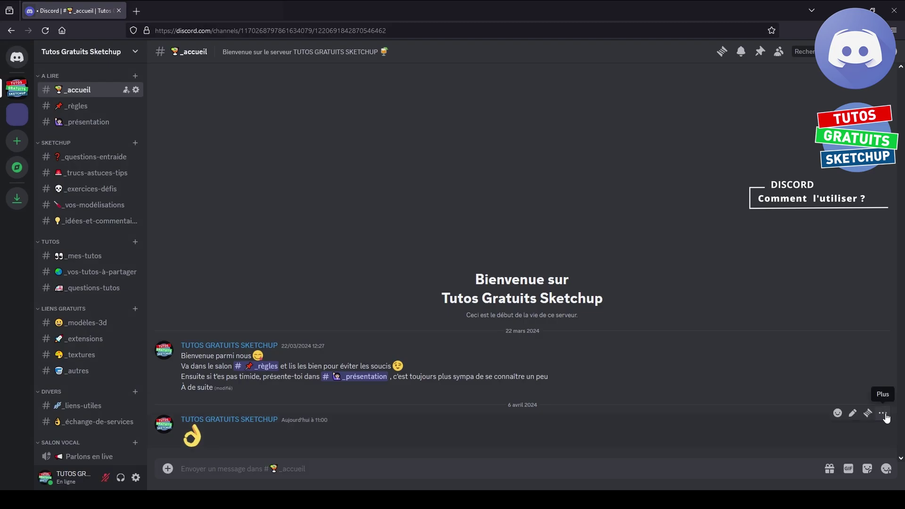
Delete the 👌 emoji message
click(883, 414)
click(810, 473)
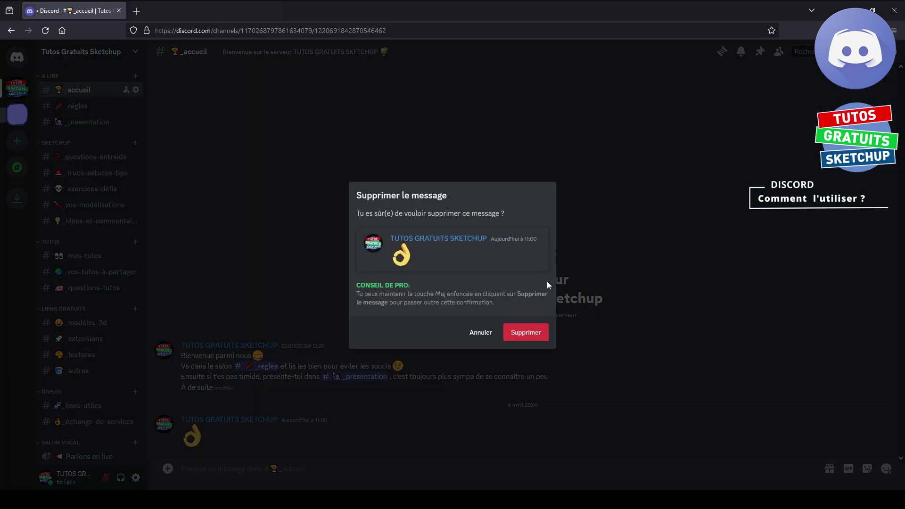
click(532, 334)
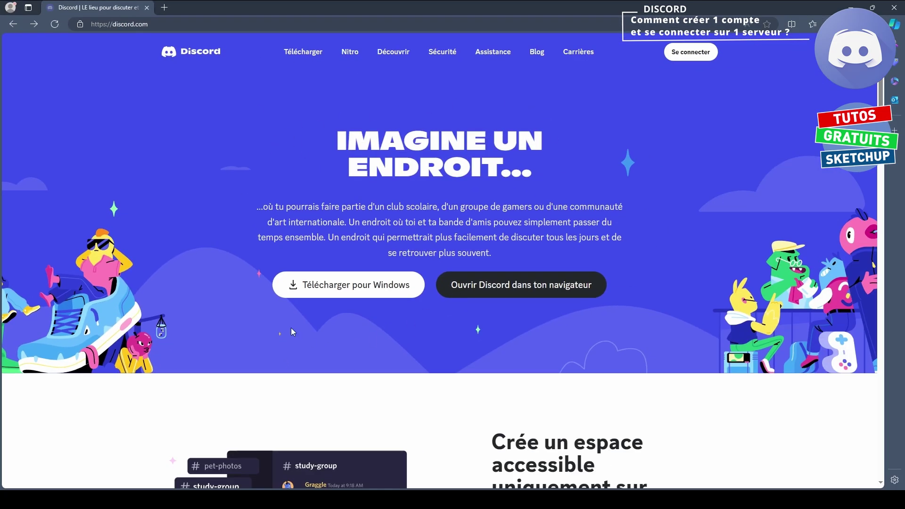
Open Discord's Se connecter page and switch to S'inscrire to create an account
click(689, 53)
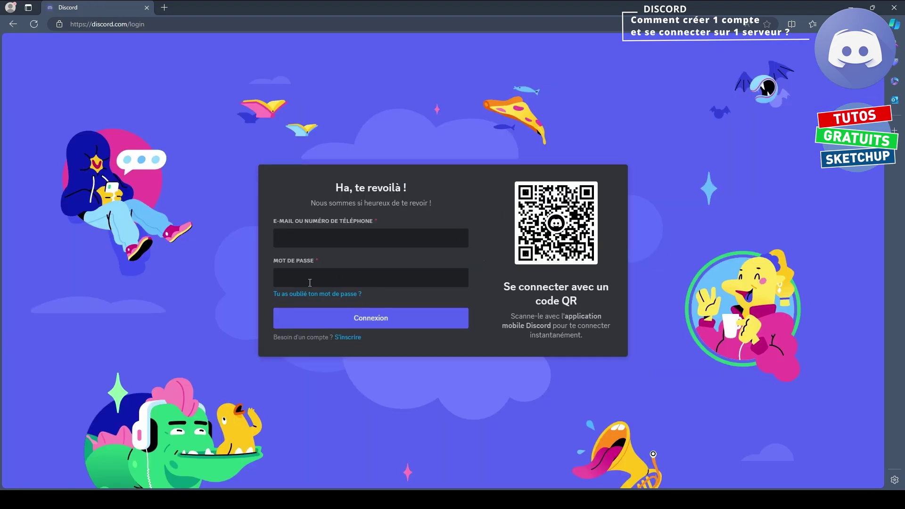
click(349, 338)
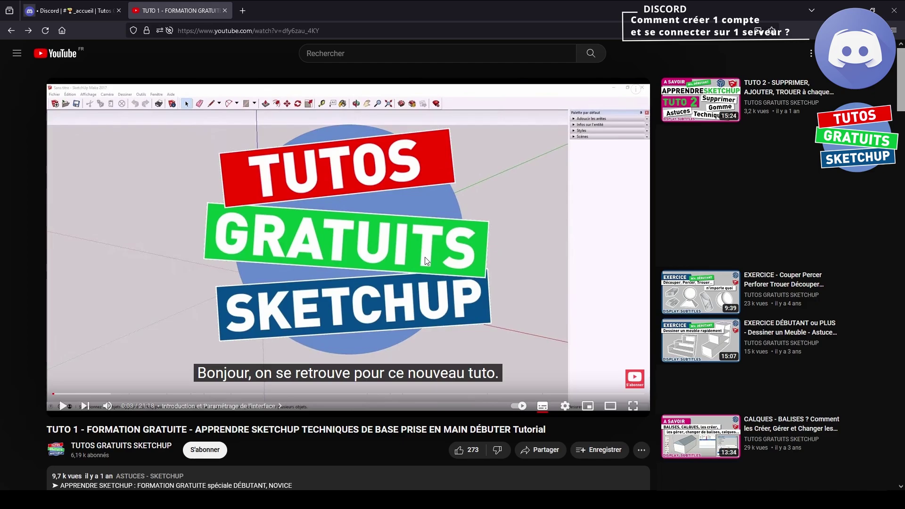
Expand the TUTO 1 video description with afficher plus to reveal the Discord invite
scroll(152, 403, down, 2)
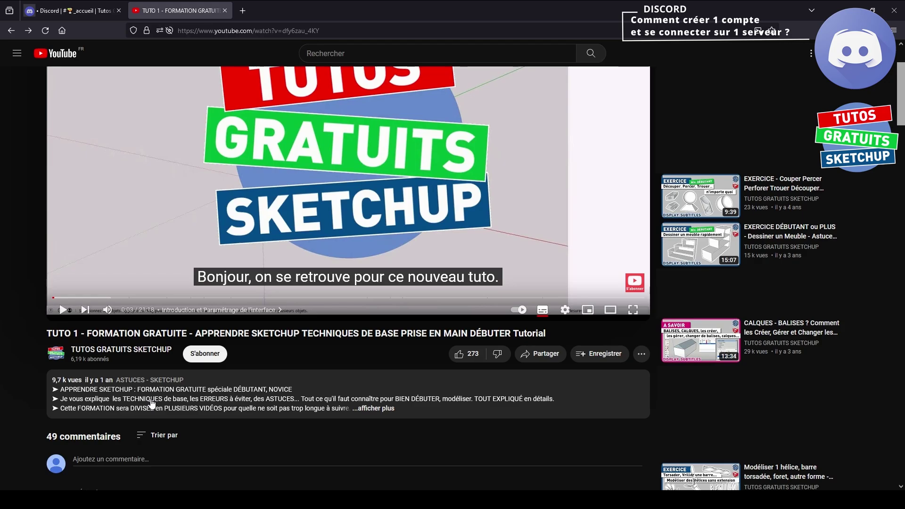
click(375, 409)
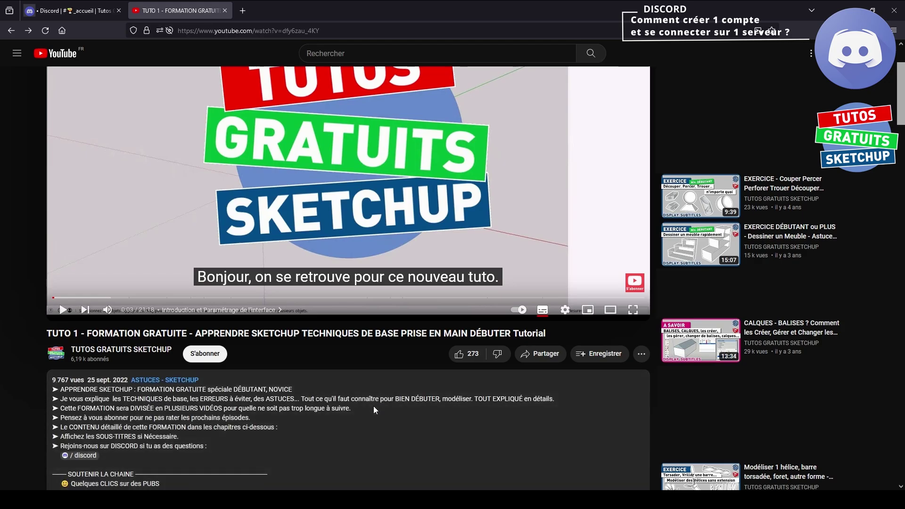
scroll(197, 367, down, 2)
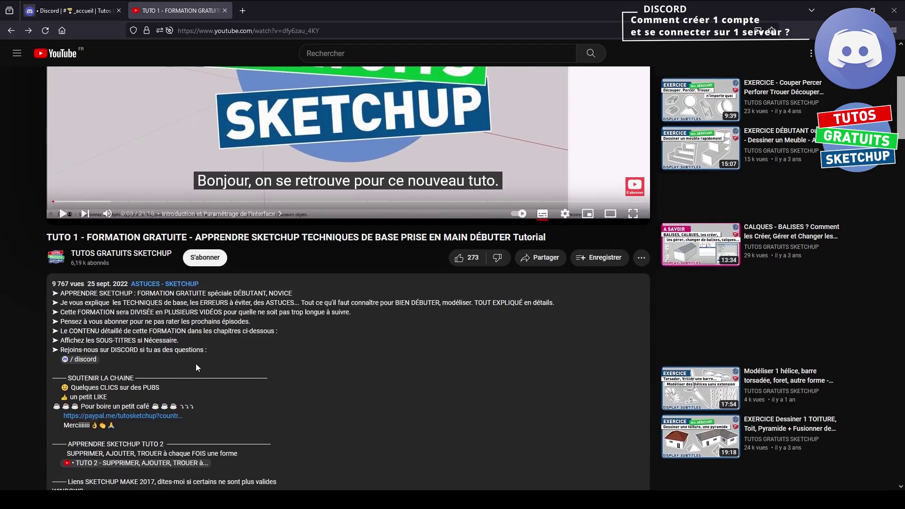
Follow the description's Discord link, accept the invitation, and continue into Tutos Gratuits Sketchup
click(85, 360)
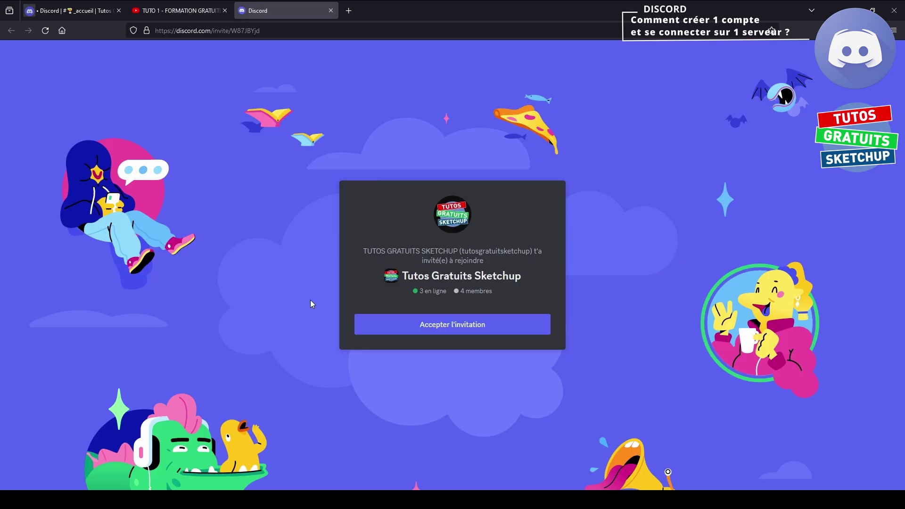
click(446, 325)
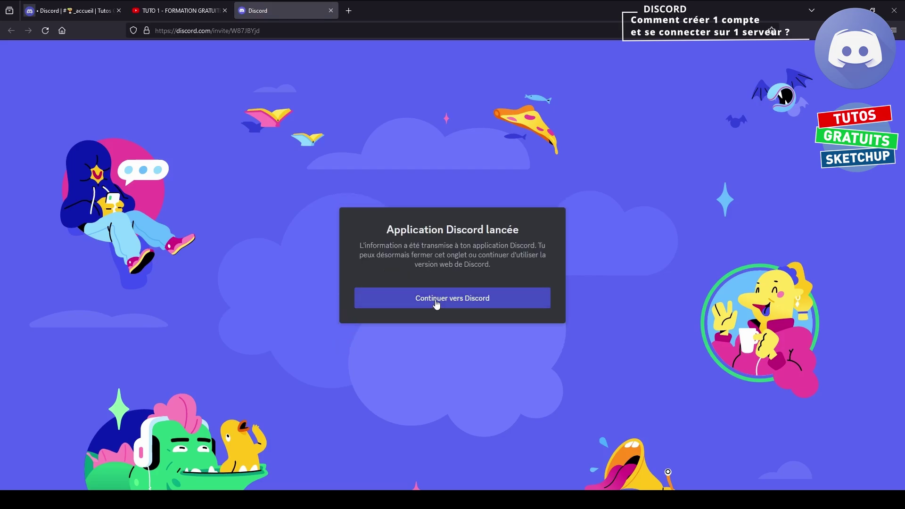
click(436, 304)
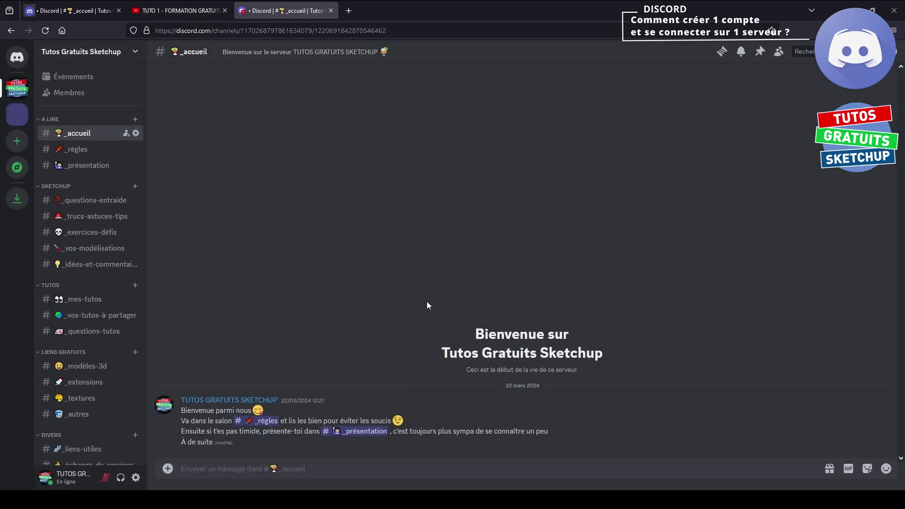